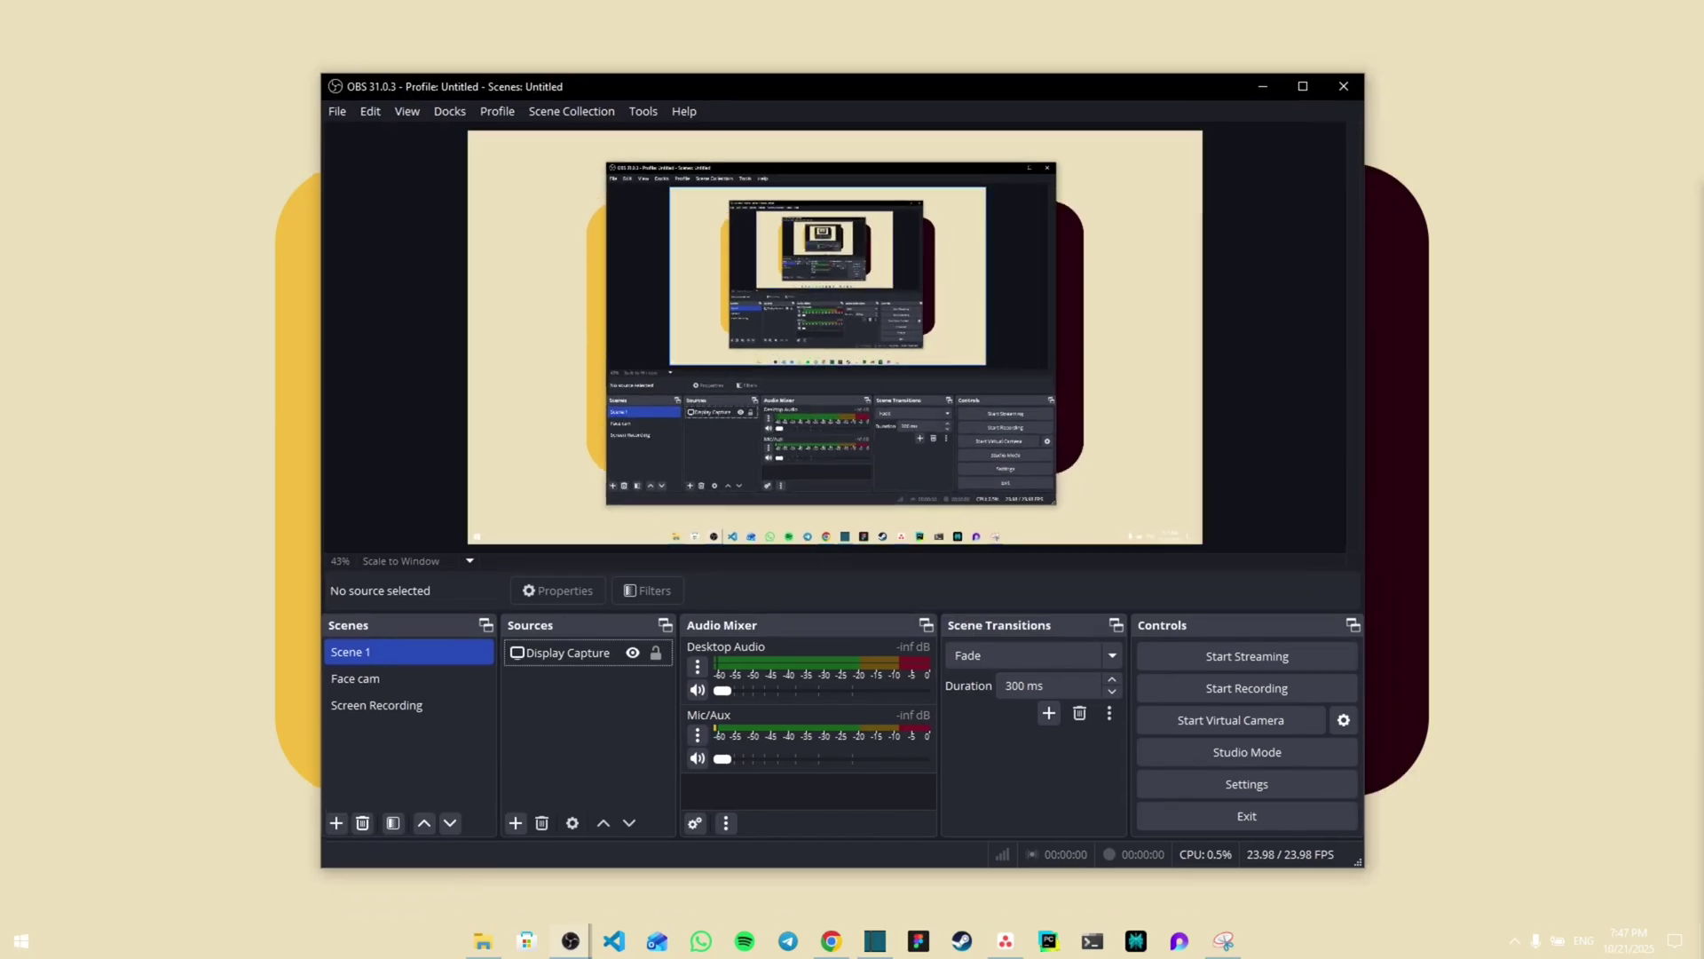
In Settings, switch the streaming service to Twitch, then back to Custom, and close Settings
left_click(1246, 783)
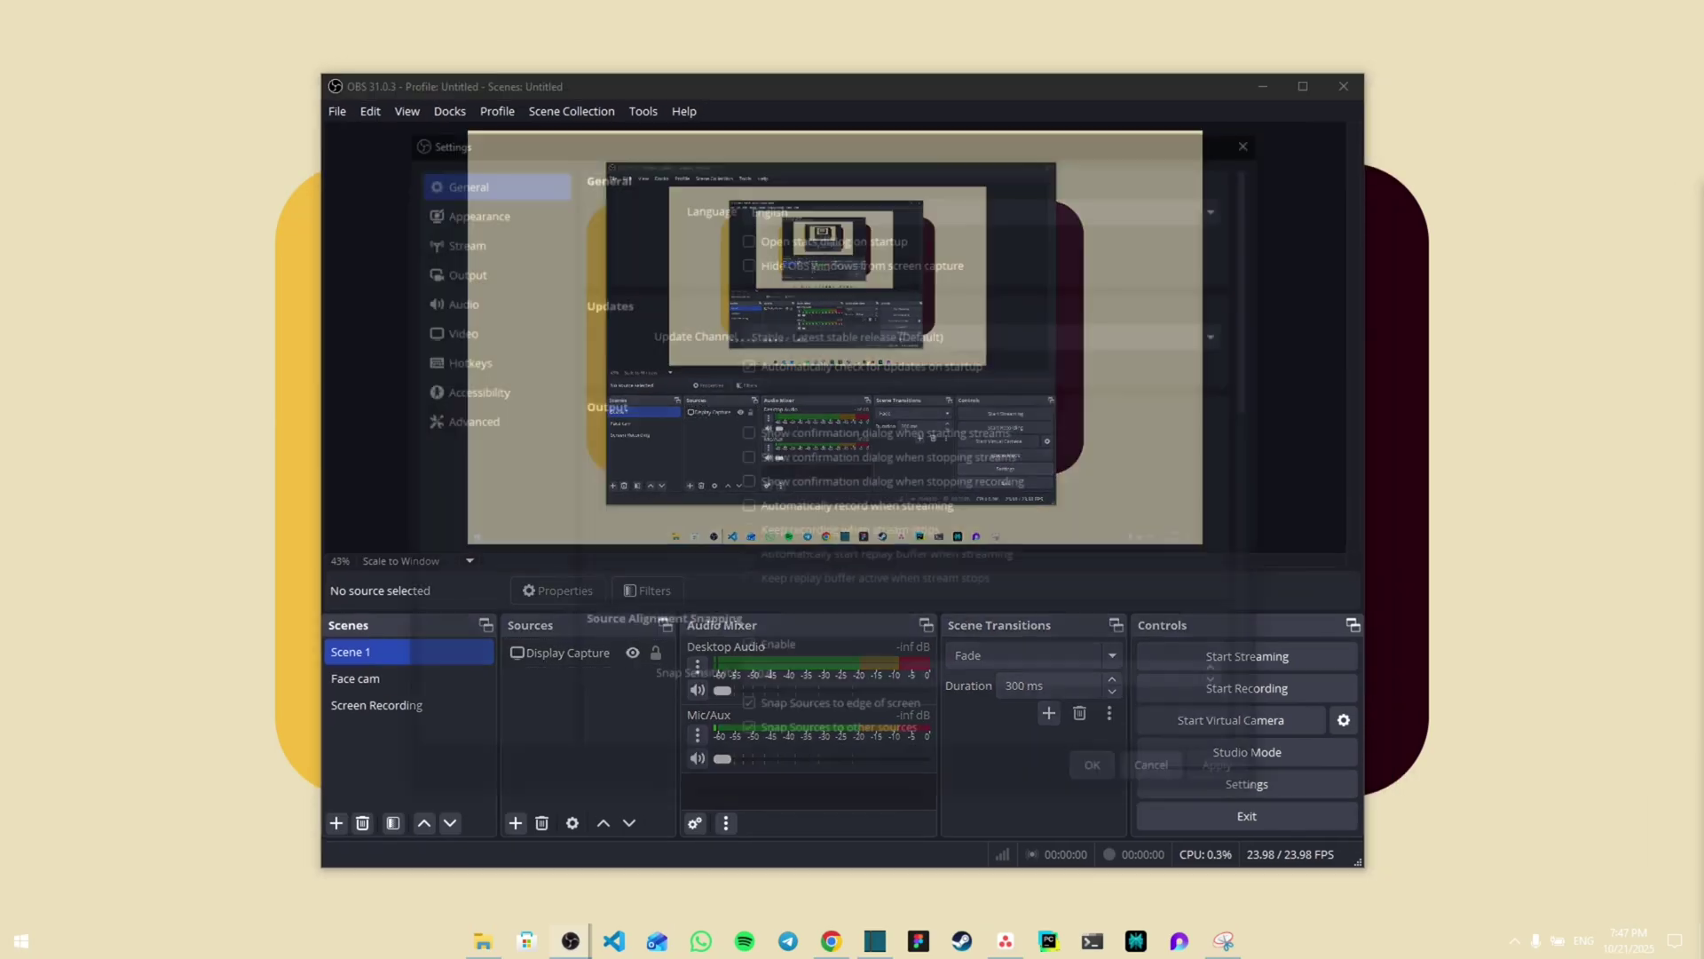
left_click(456, 240)
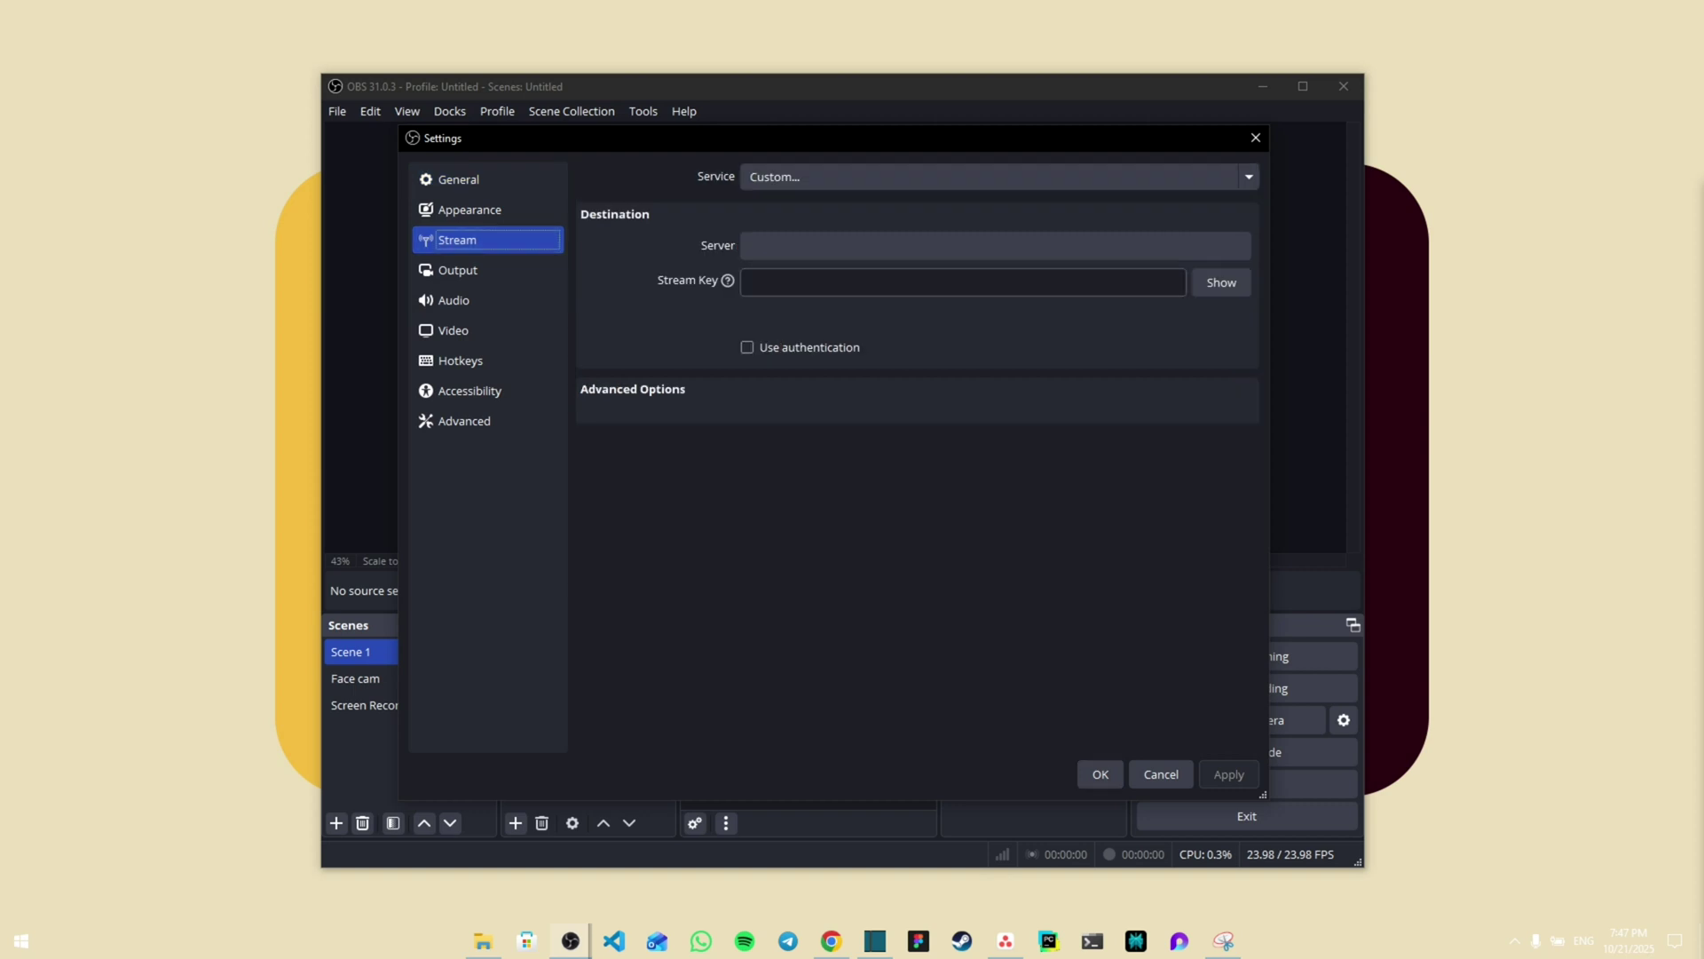
left_click(999, 177)
key("Down")
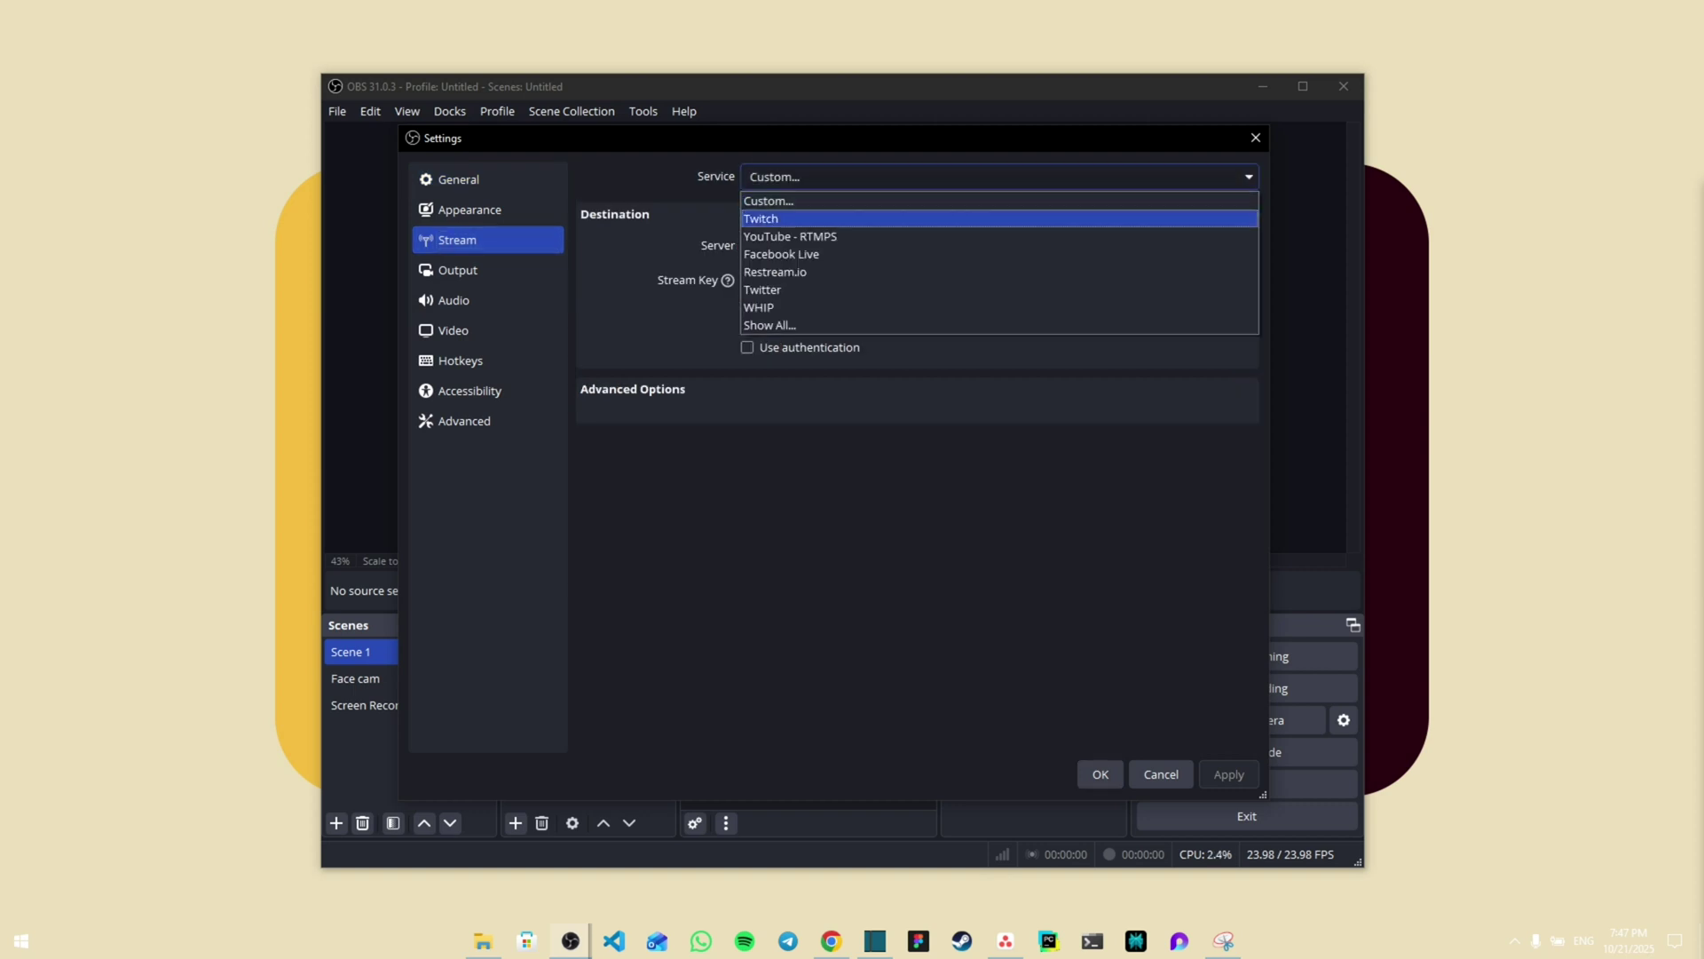
key("Return")
left_click(999, 176)
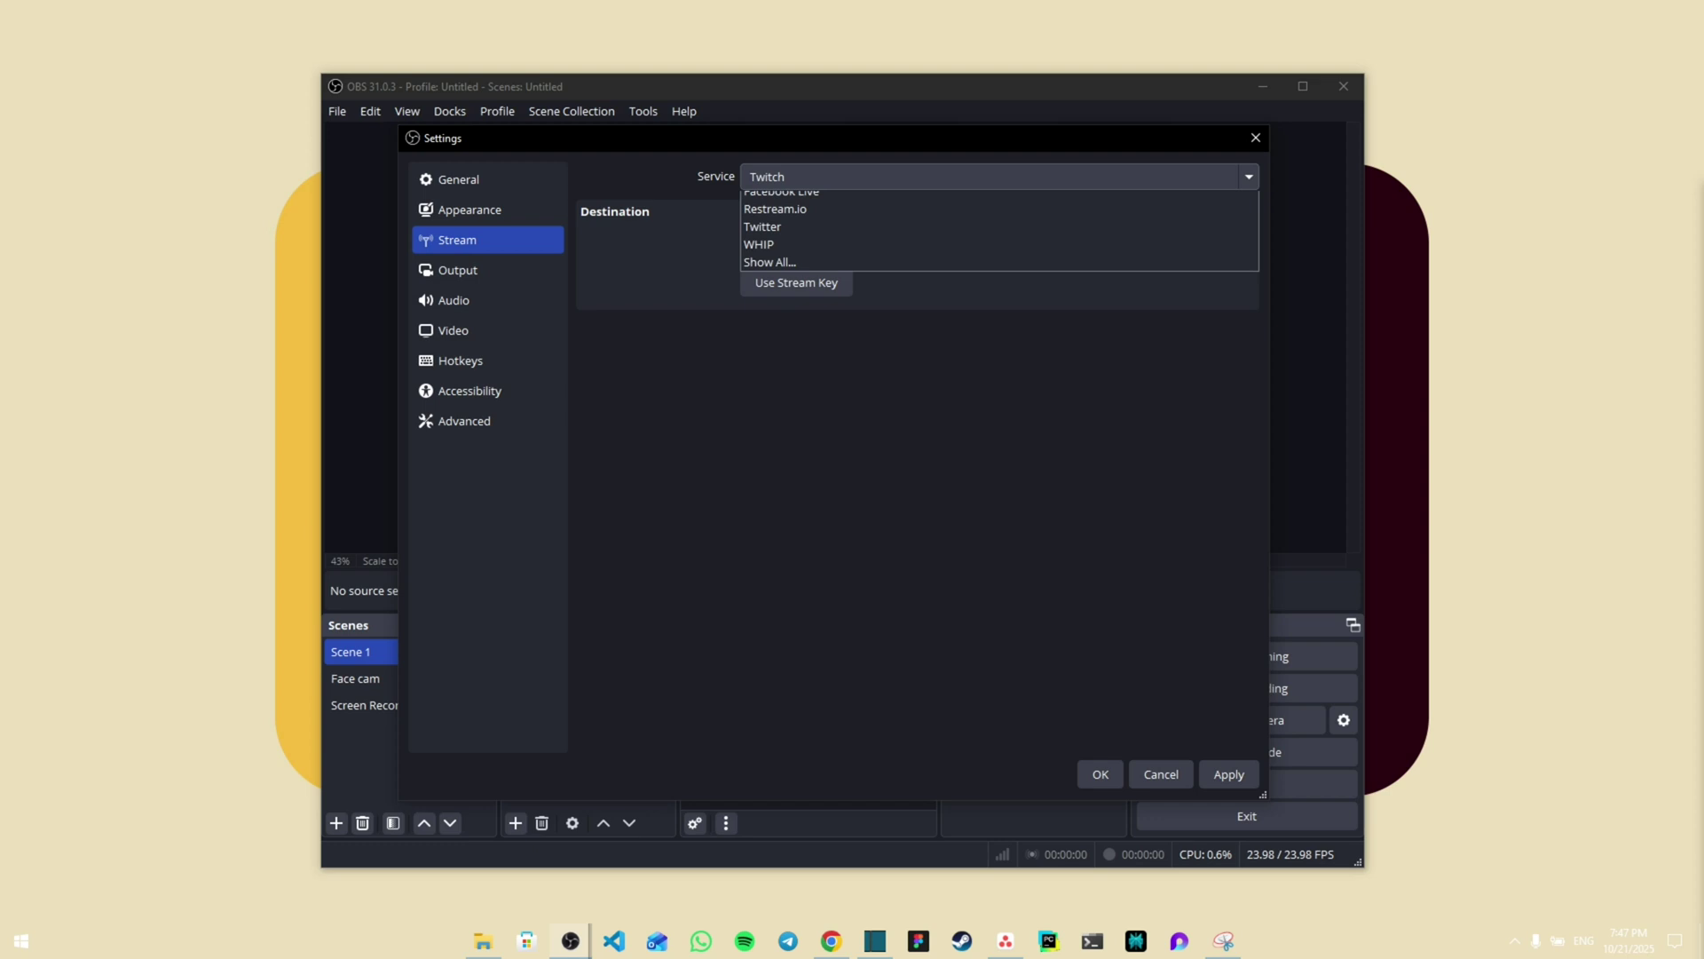
key("Up")
key("Up")
key("Up")
key("Return")
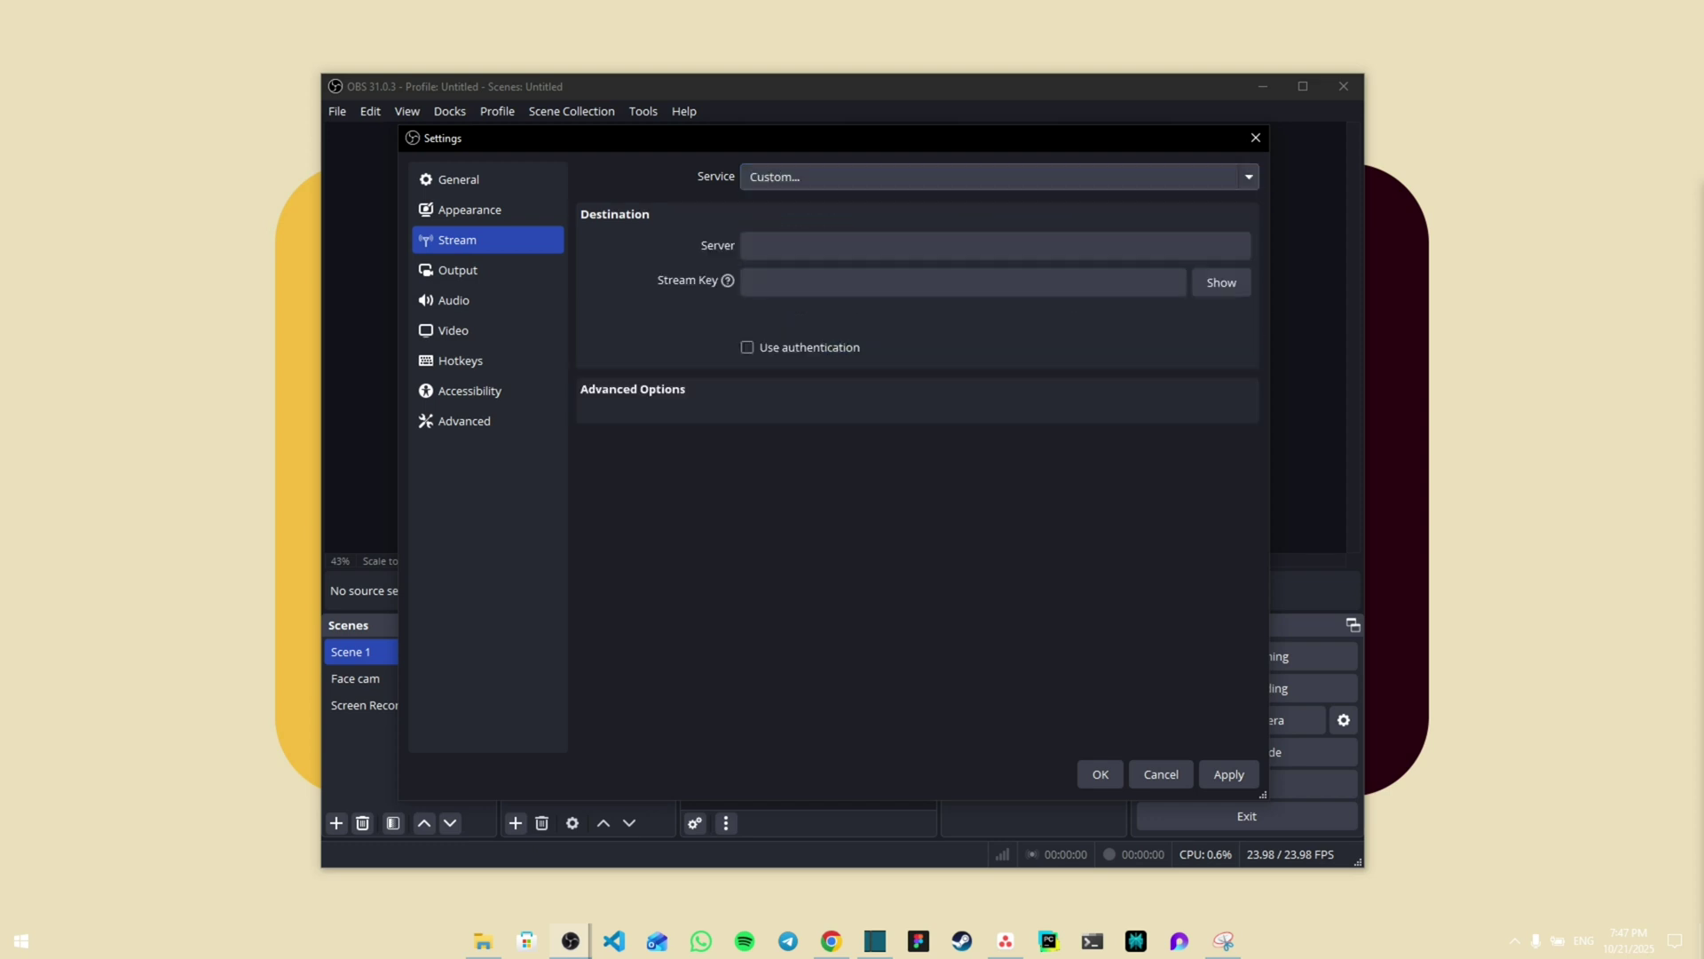
key("Tab")
key("Tab")
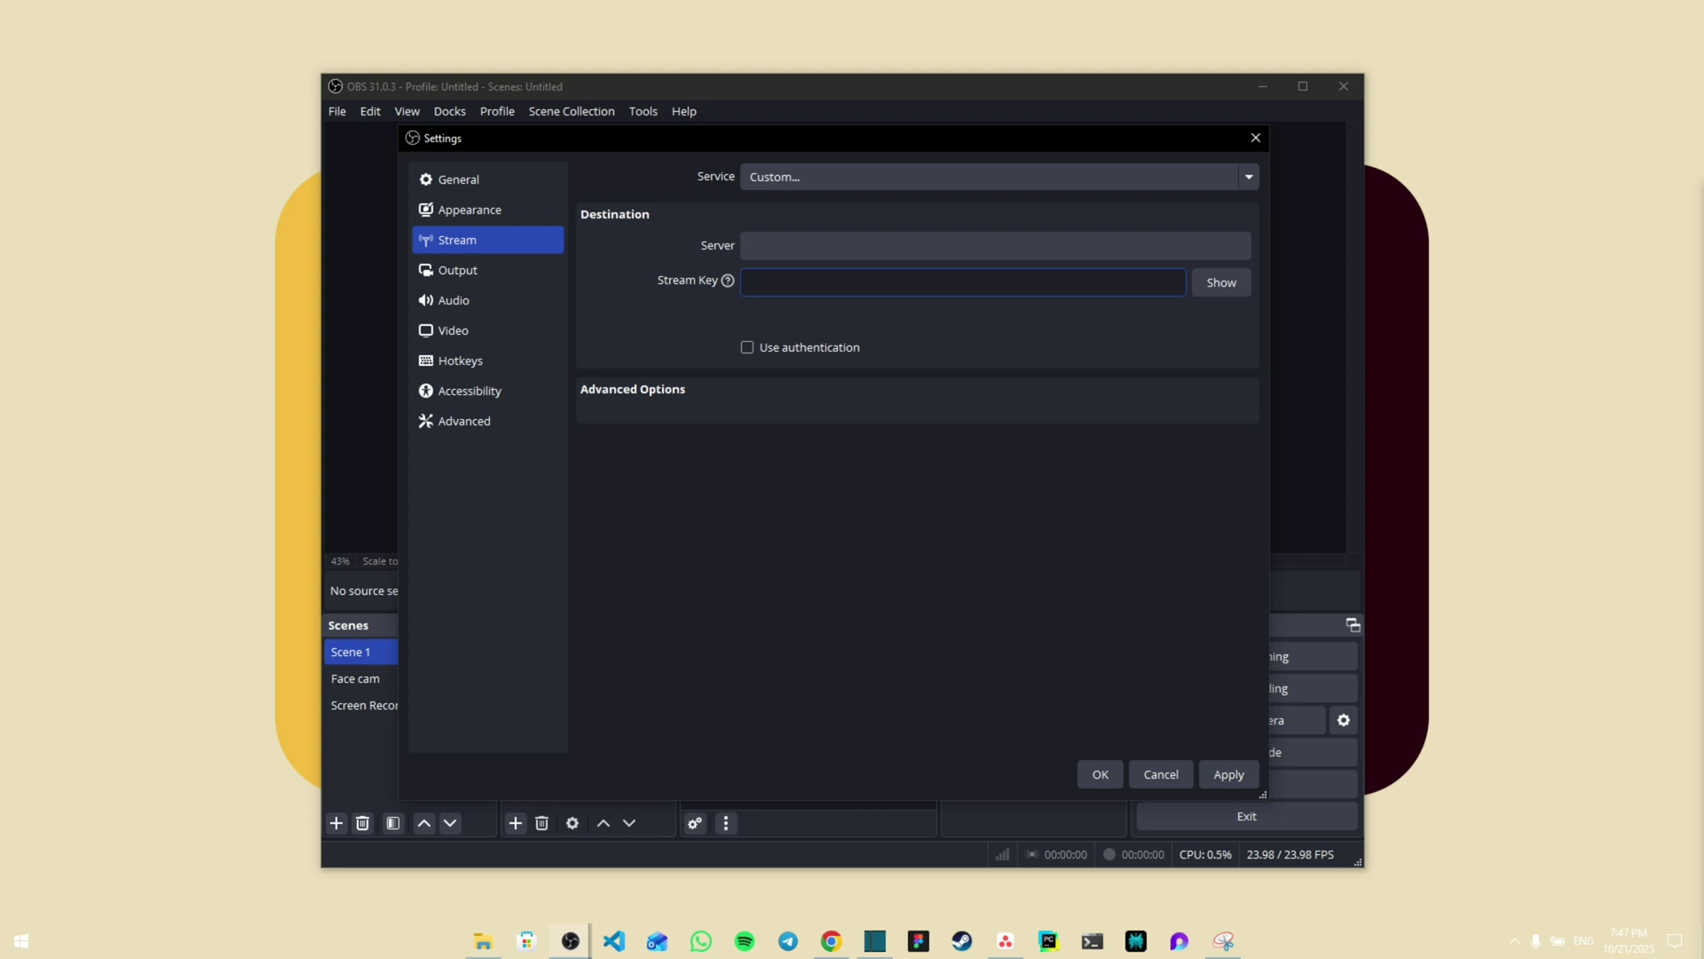
left_click(1100, 774)
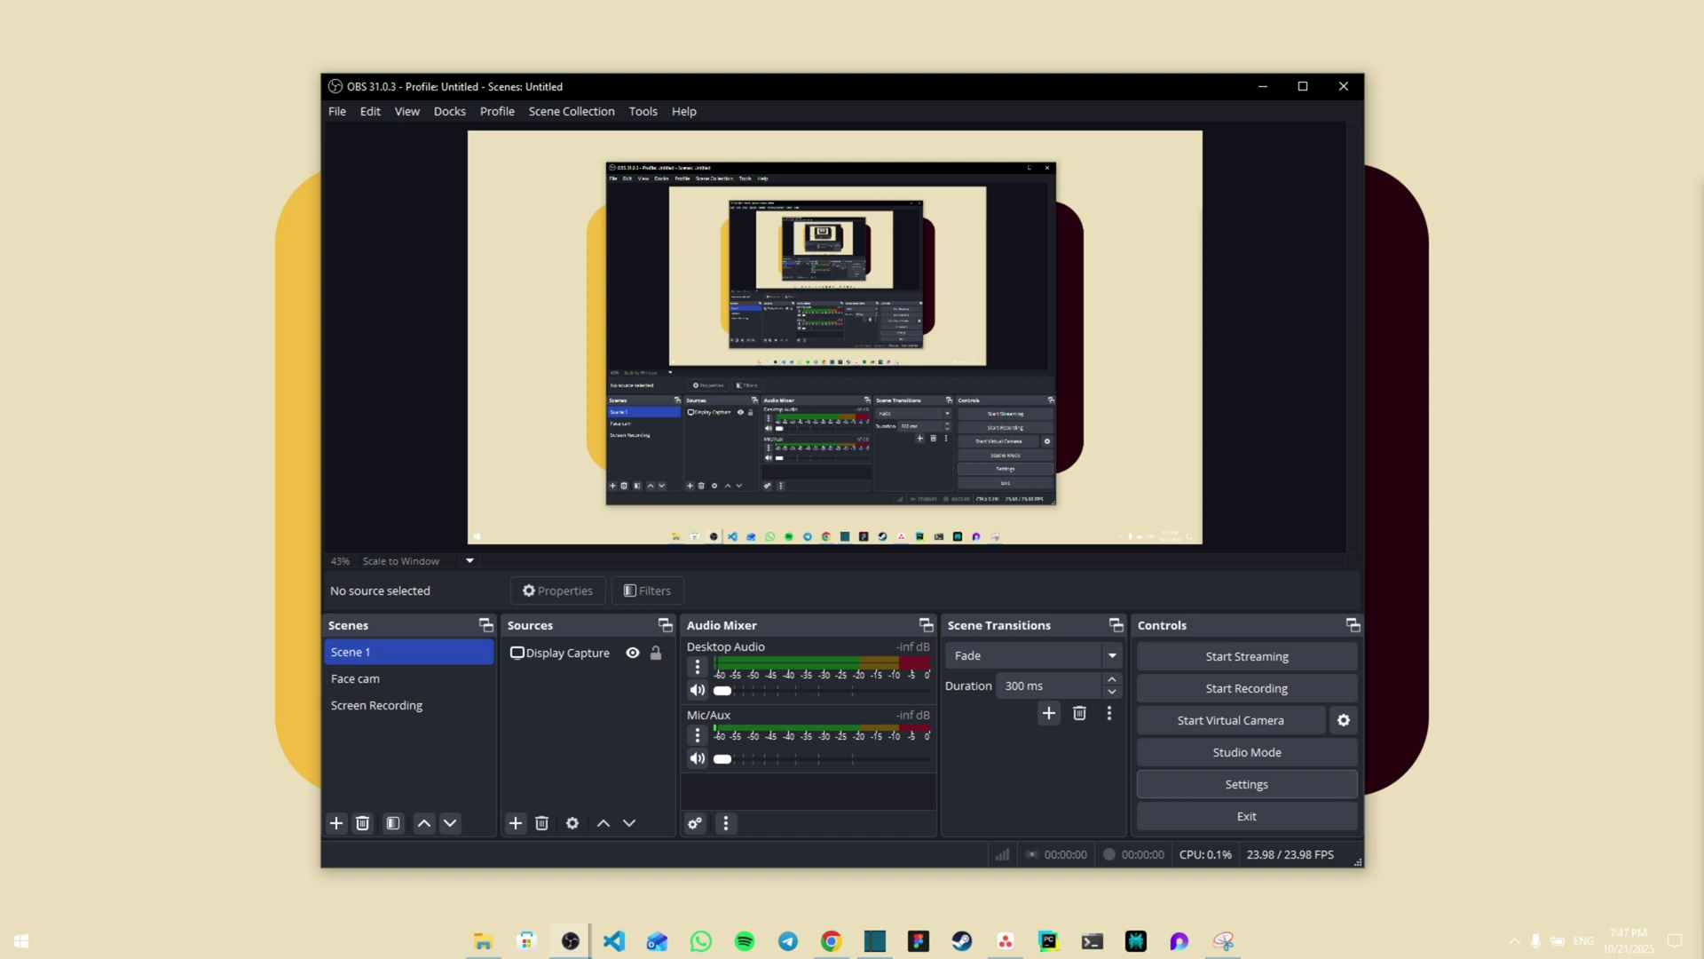
Create a new scene, replacing the default 'Scene 2' name with 'Tiktok live'
left_click(336, 821)
double_click(625, 468)
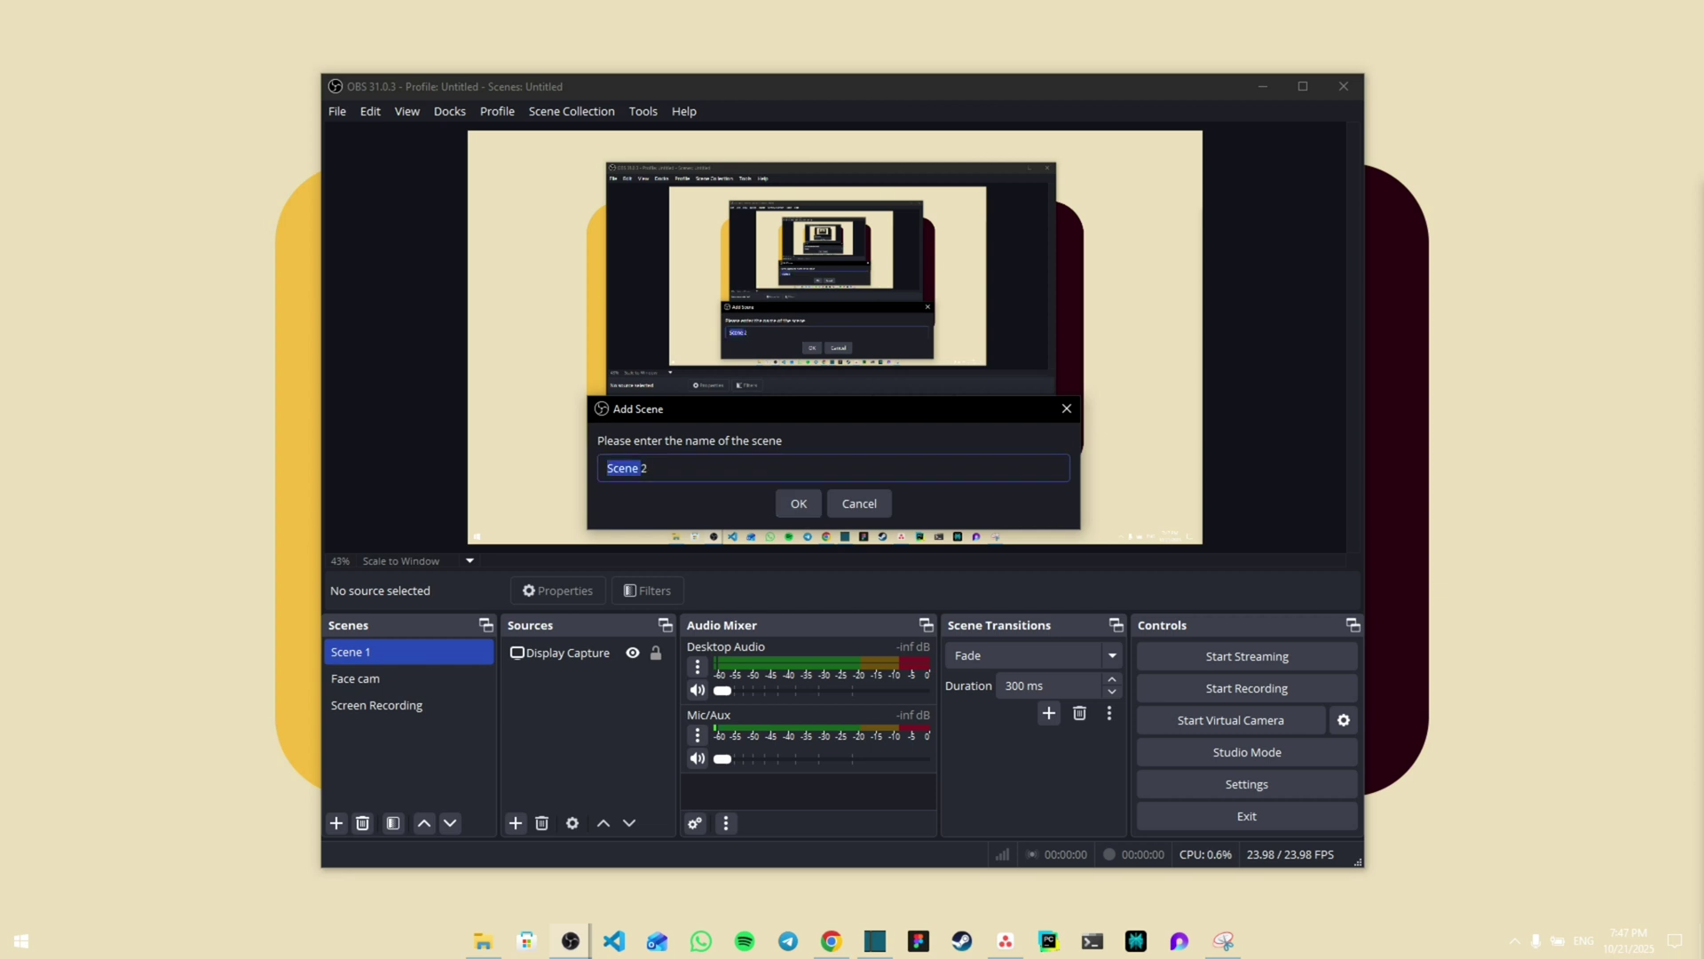
key("ctrl+a")
key("BackSpace")
type("T")
type("iktok live")
key("Return")
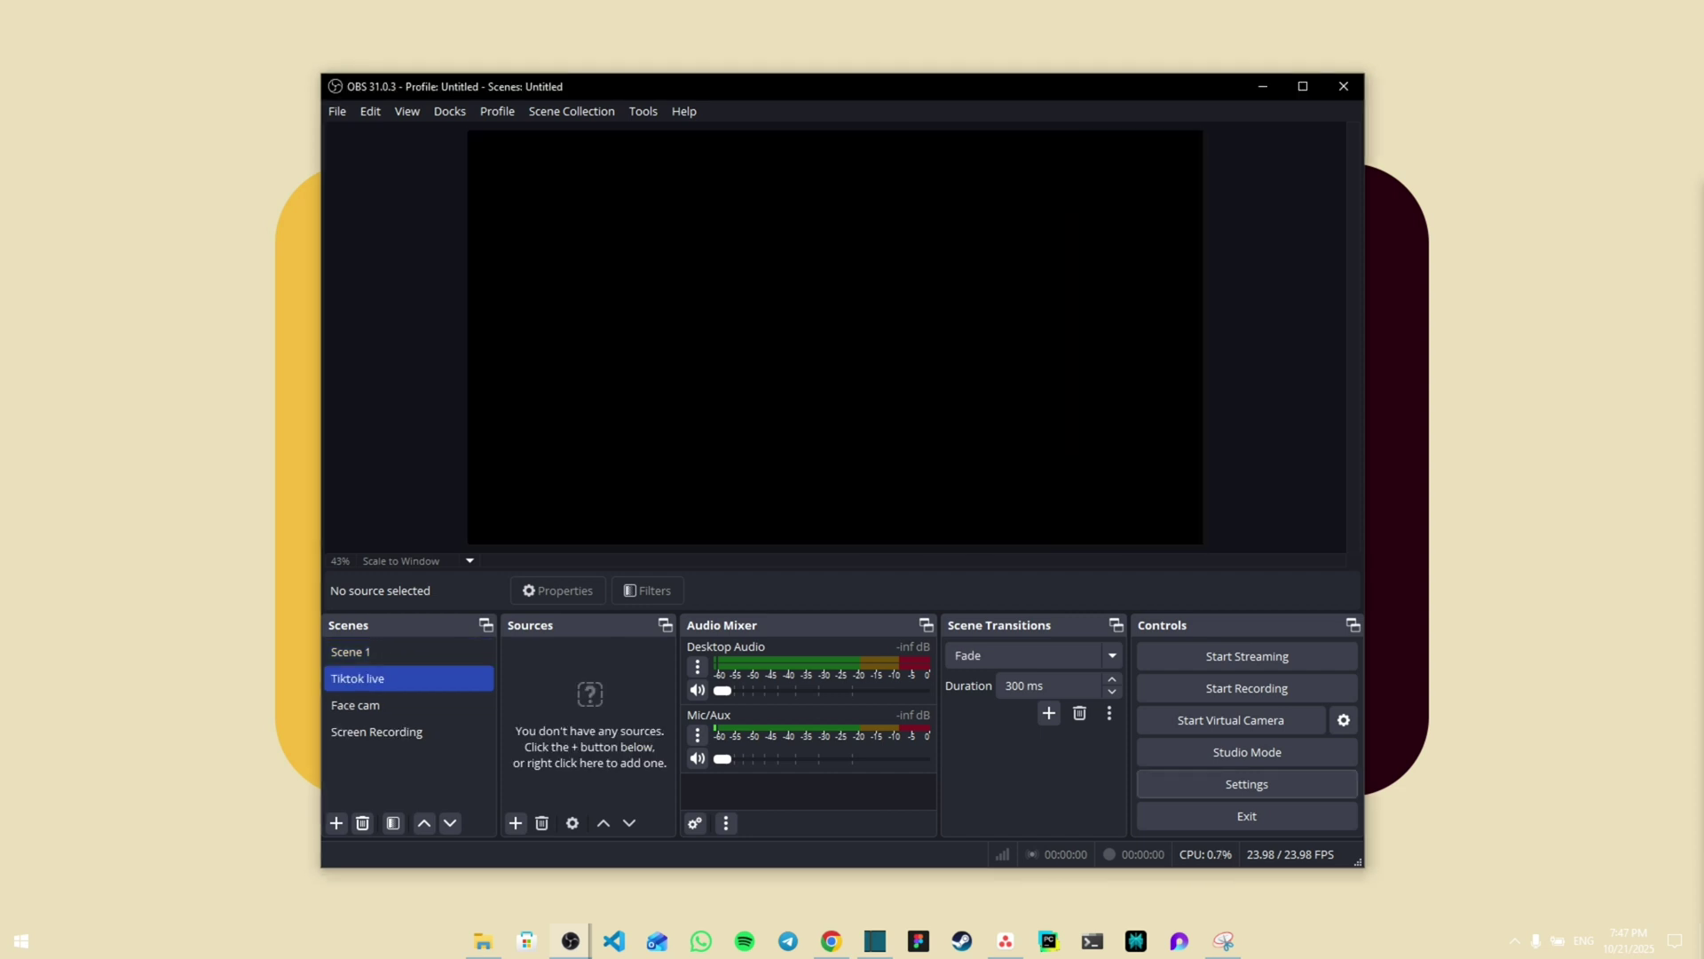
Add a new Window Capture source to the Tiktok live scene
left_click(516, 822)
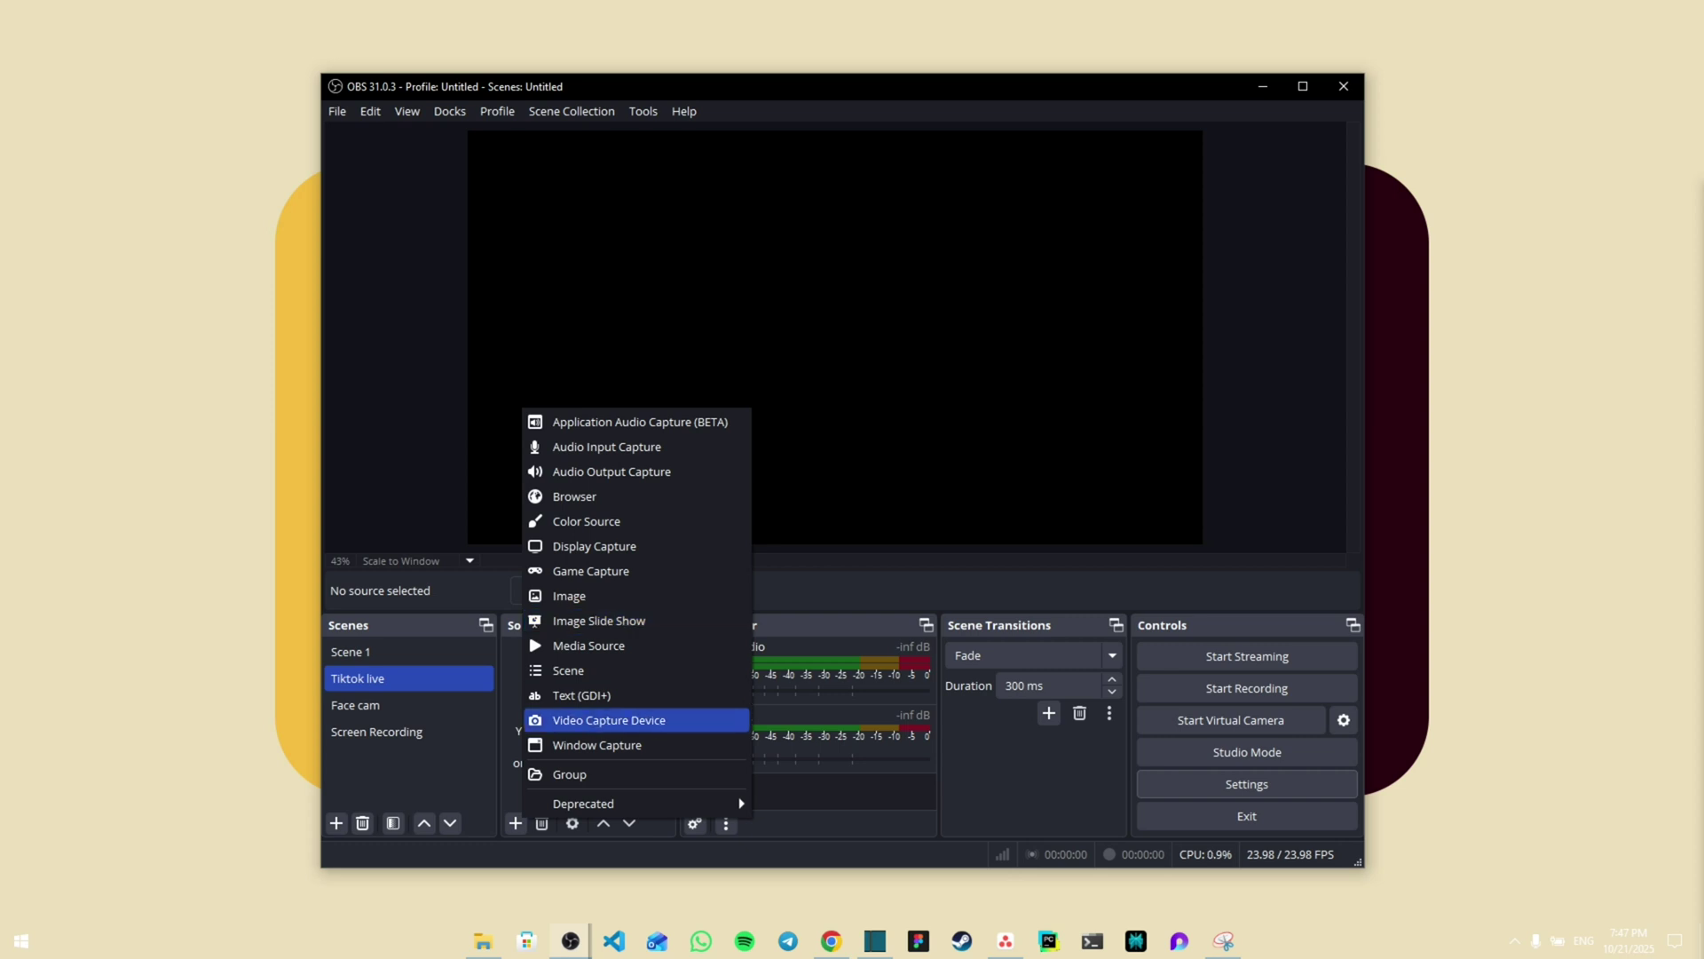
key("Down")
key("Return")
key("Return")
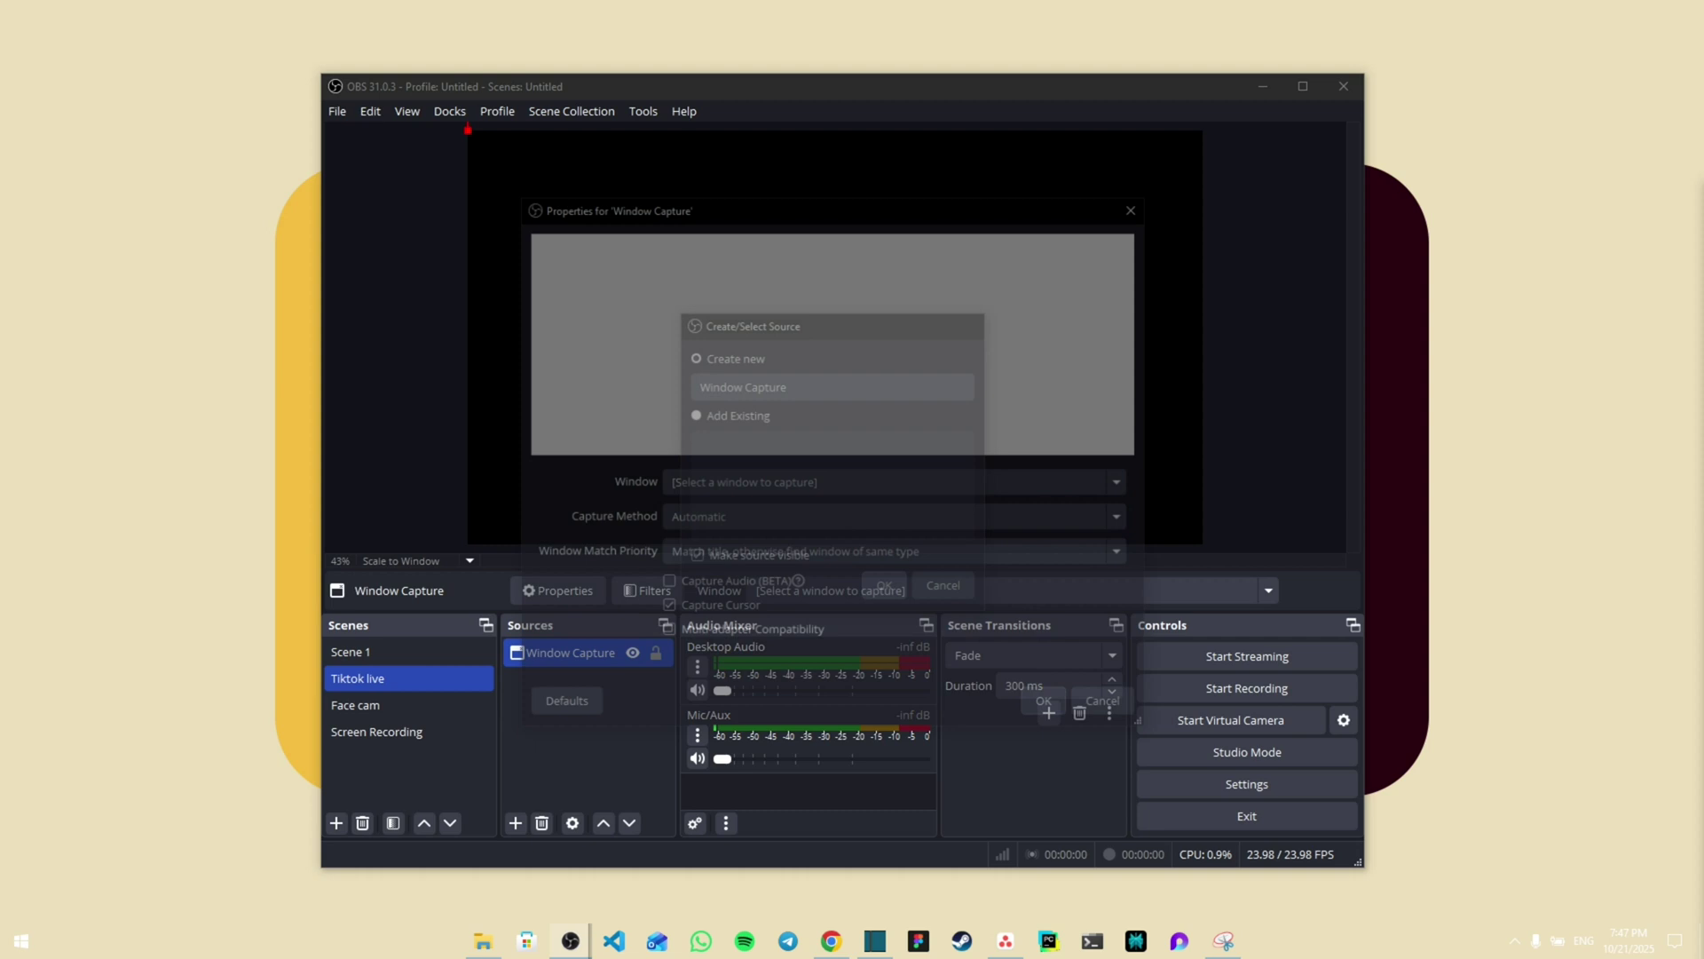
Capture the OBS window (obs64.exe) and drag it to the preview centre
key("alt+Down")
key("Down")
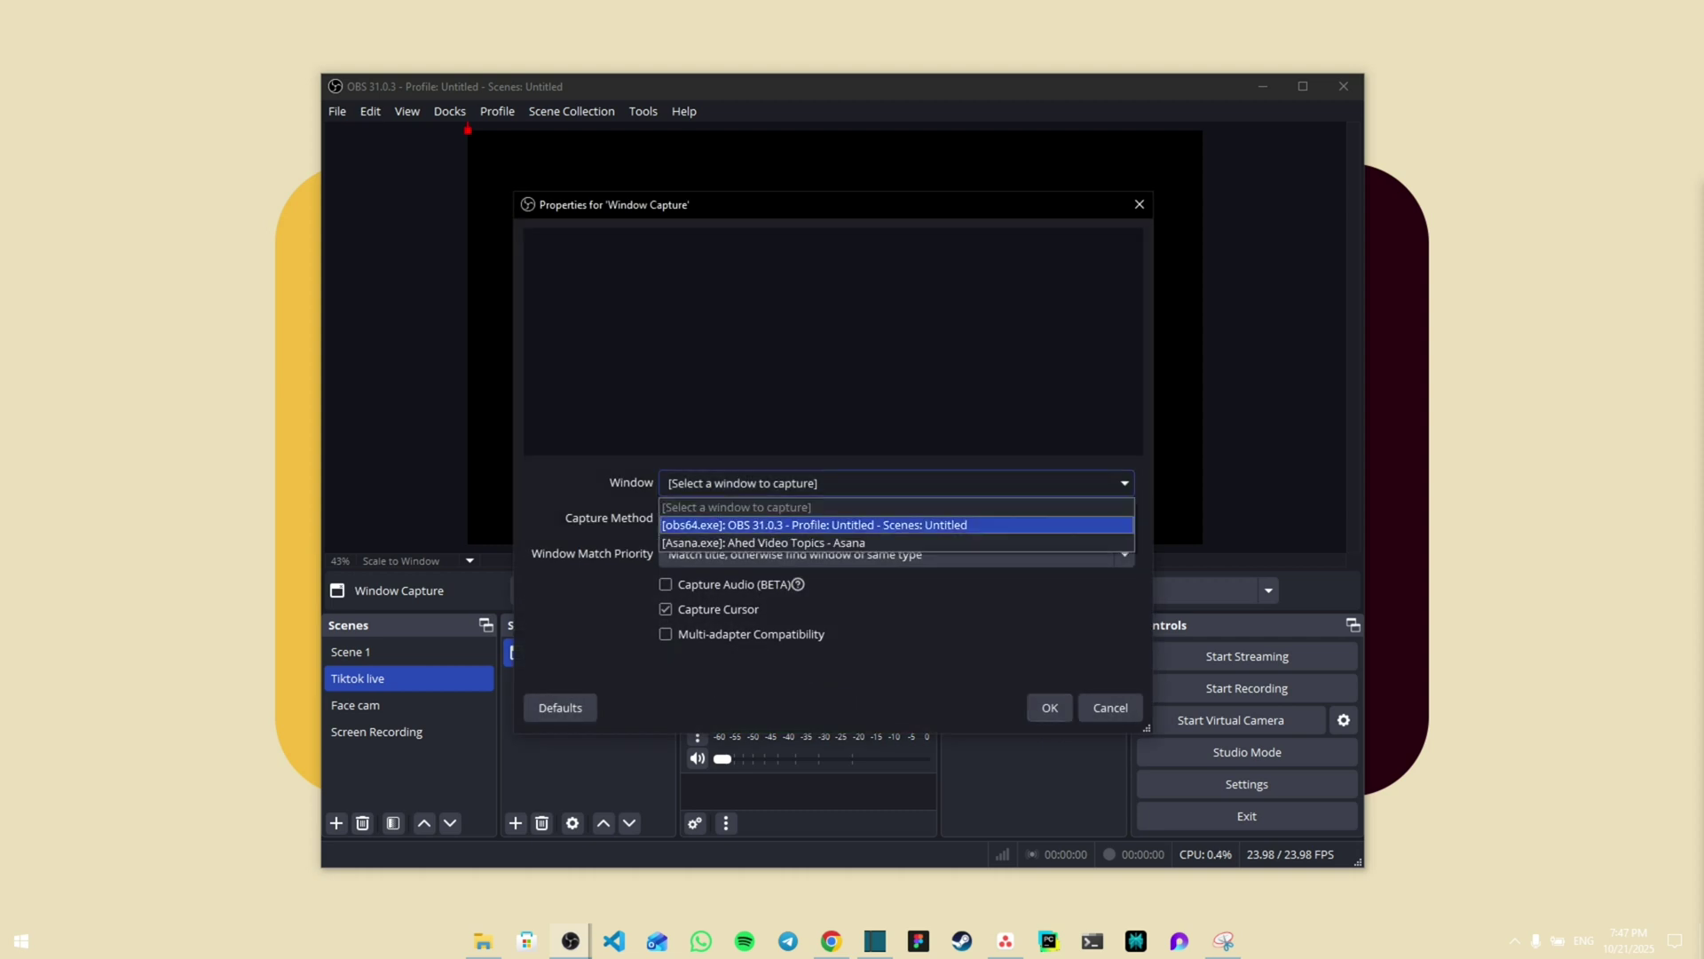
key("Down")
key("Up")
key("Return")
key("Return")
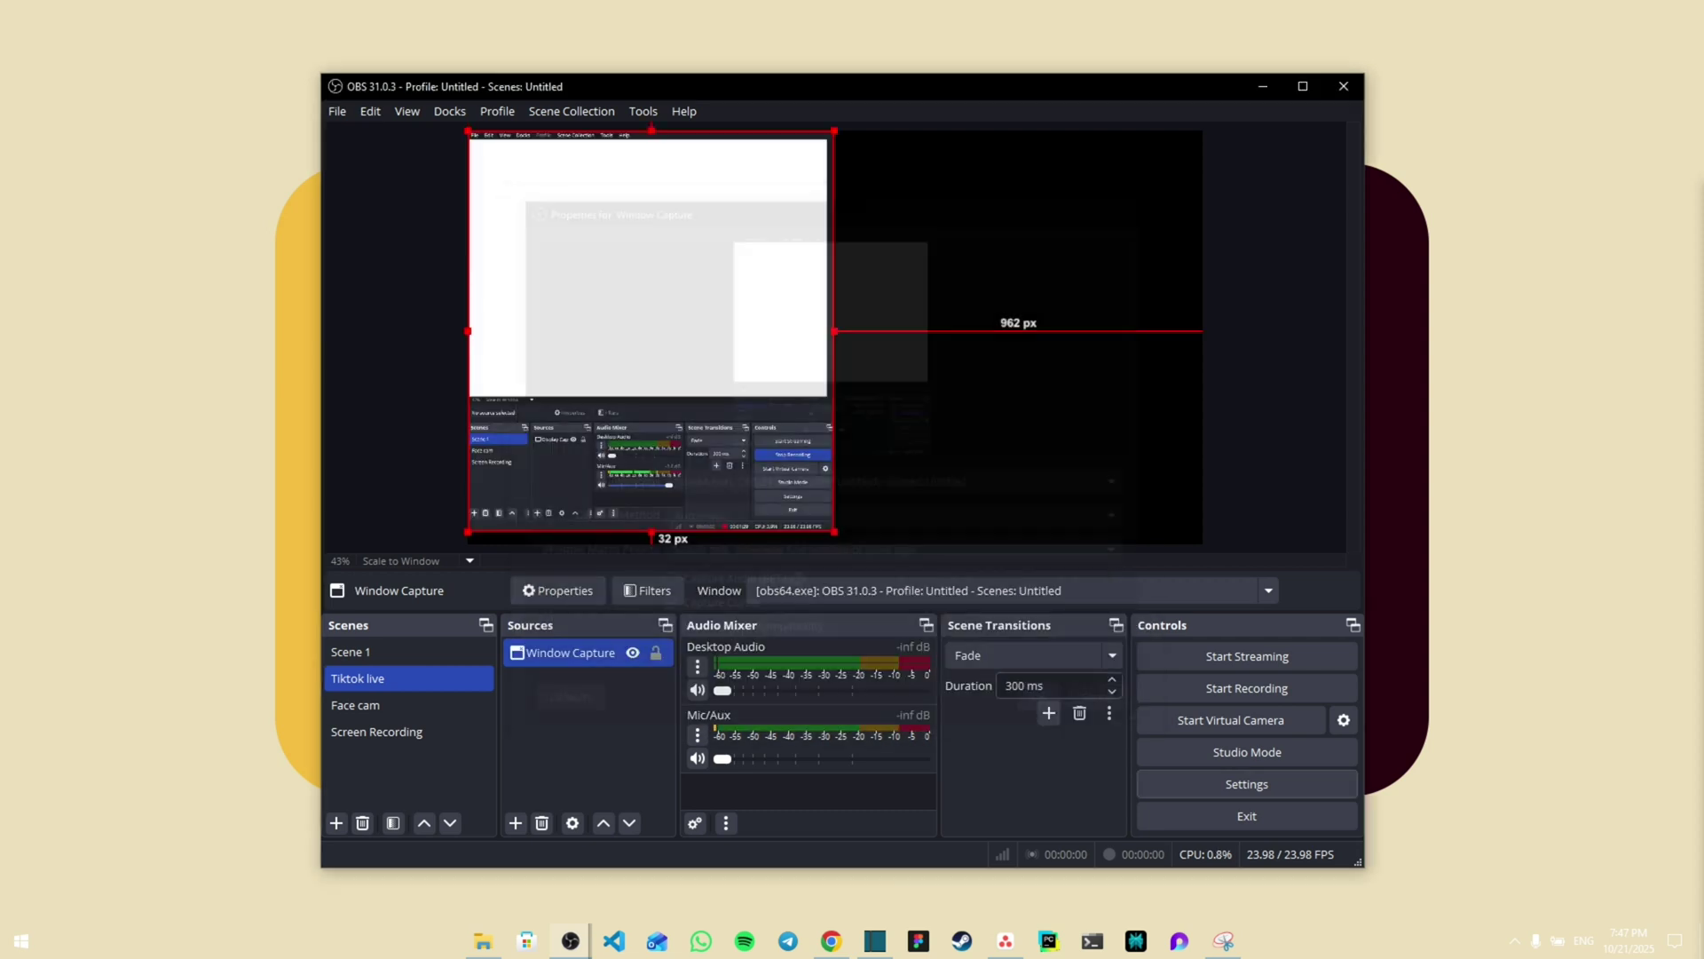
left_click_drag(650, 333, 842, 343)
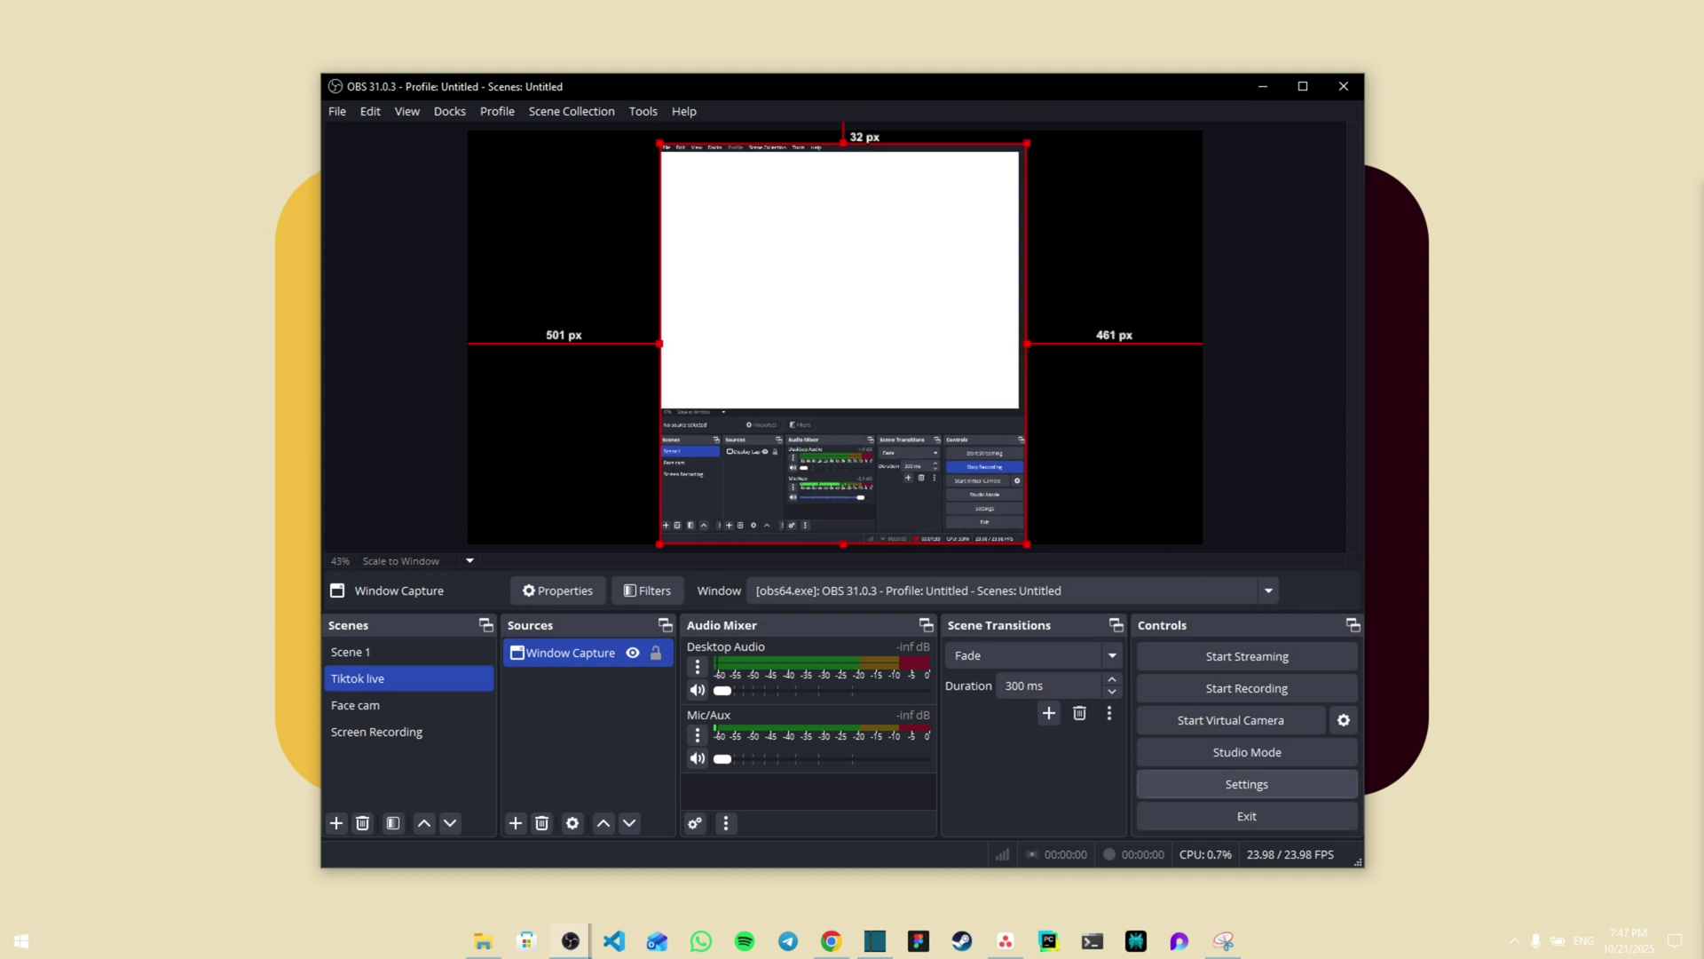
left_click(1247, 784)
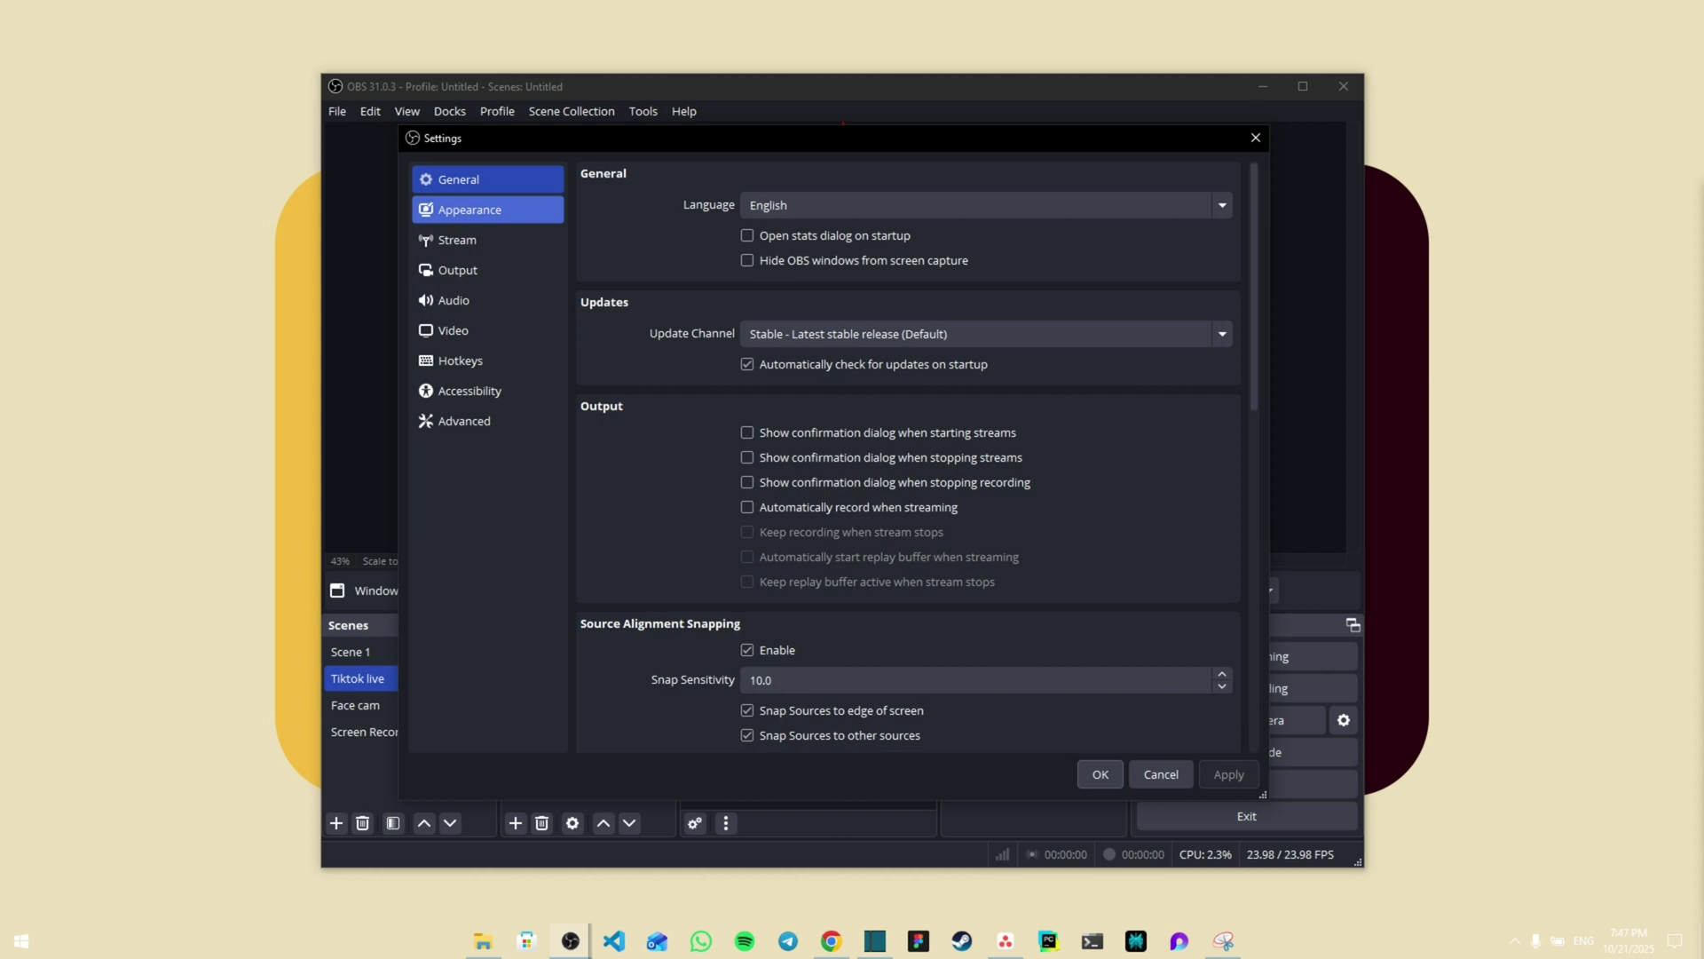
left_click(479, 269)
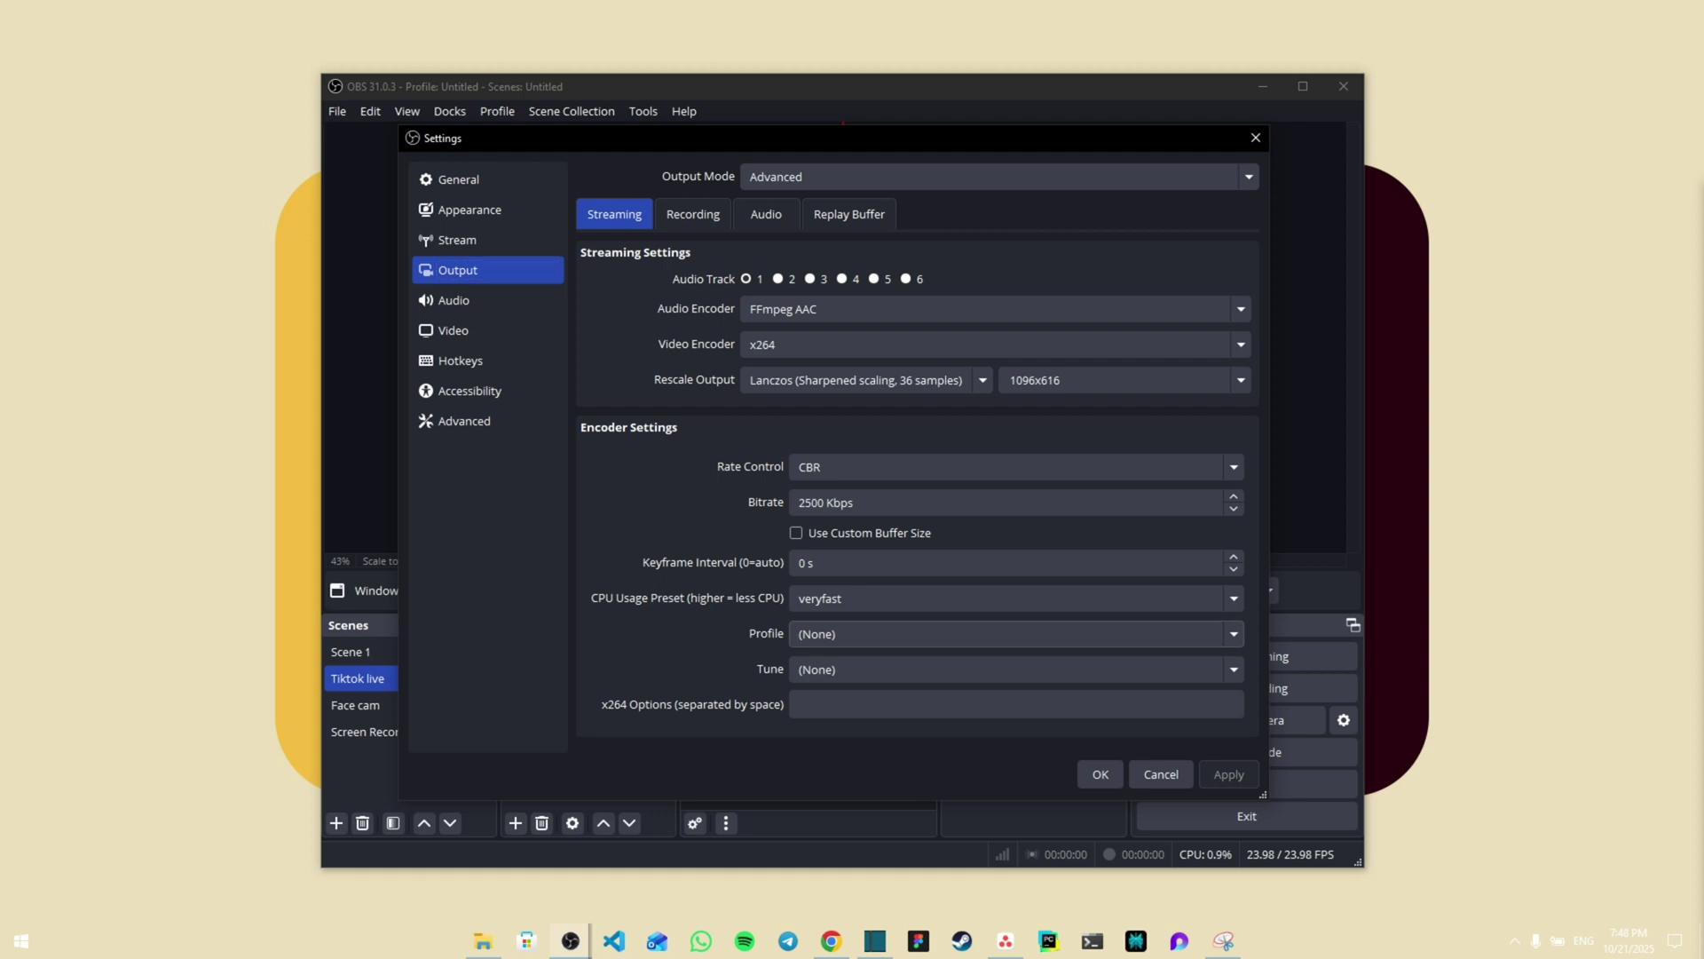
key("alt+Down")
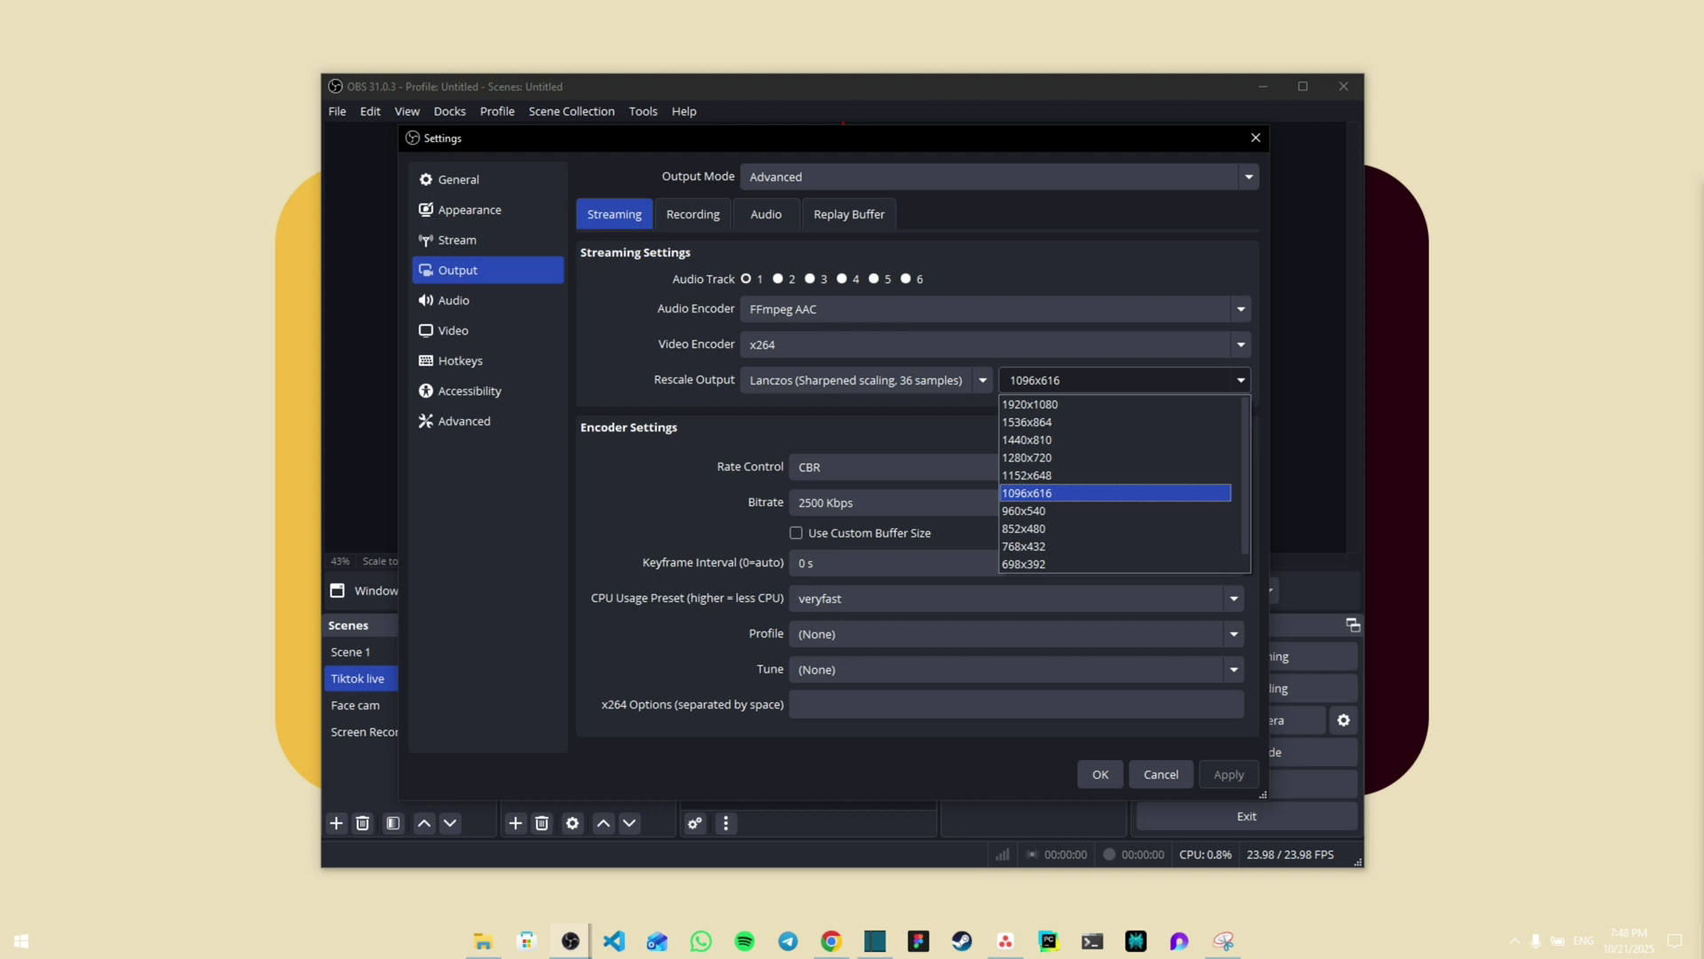
key("Up")
key("Up")
key("Up")
key("Up")
key("Up")
key("Escape")
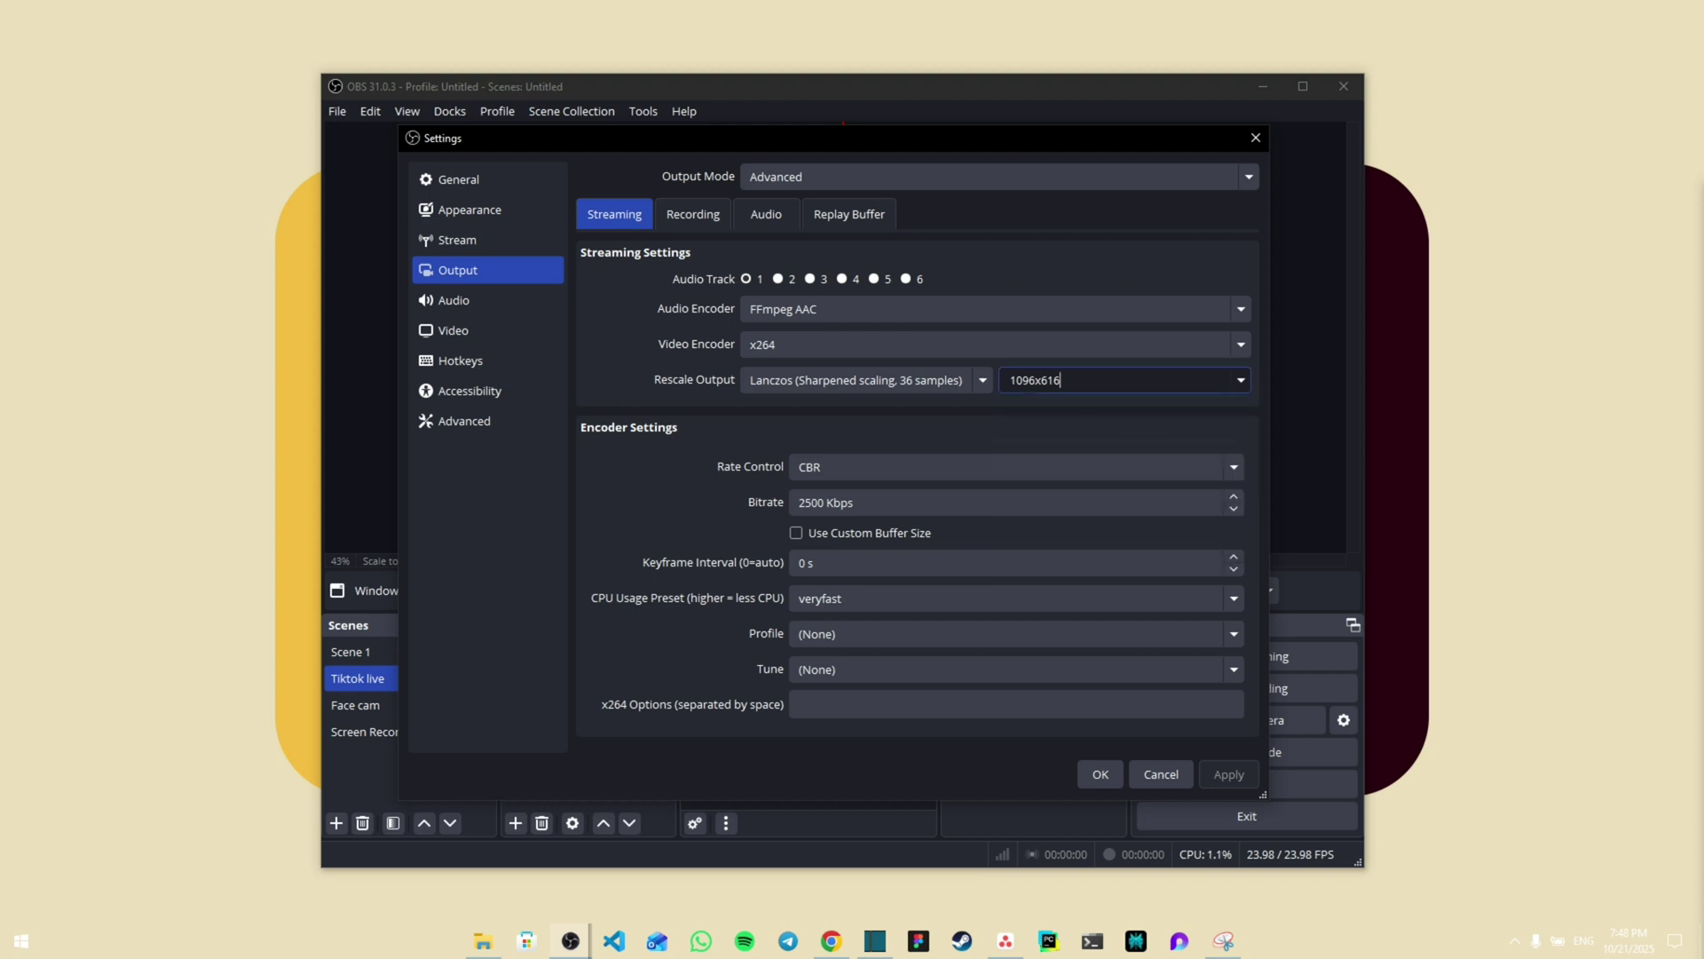
left_click(469, 210)
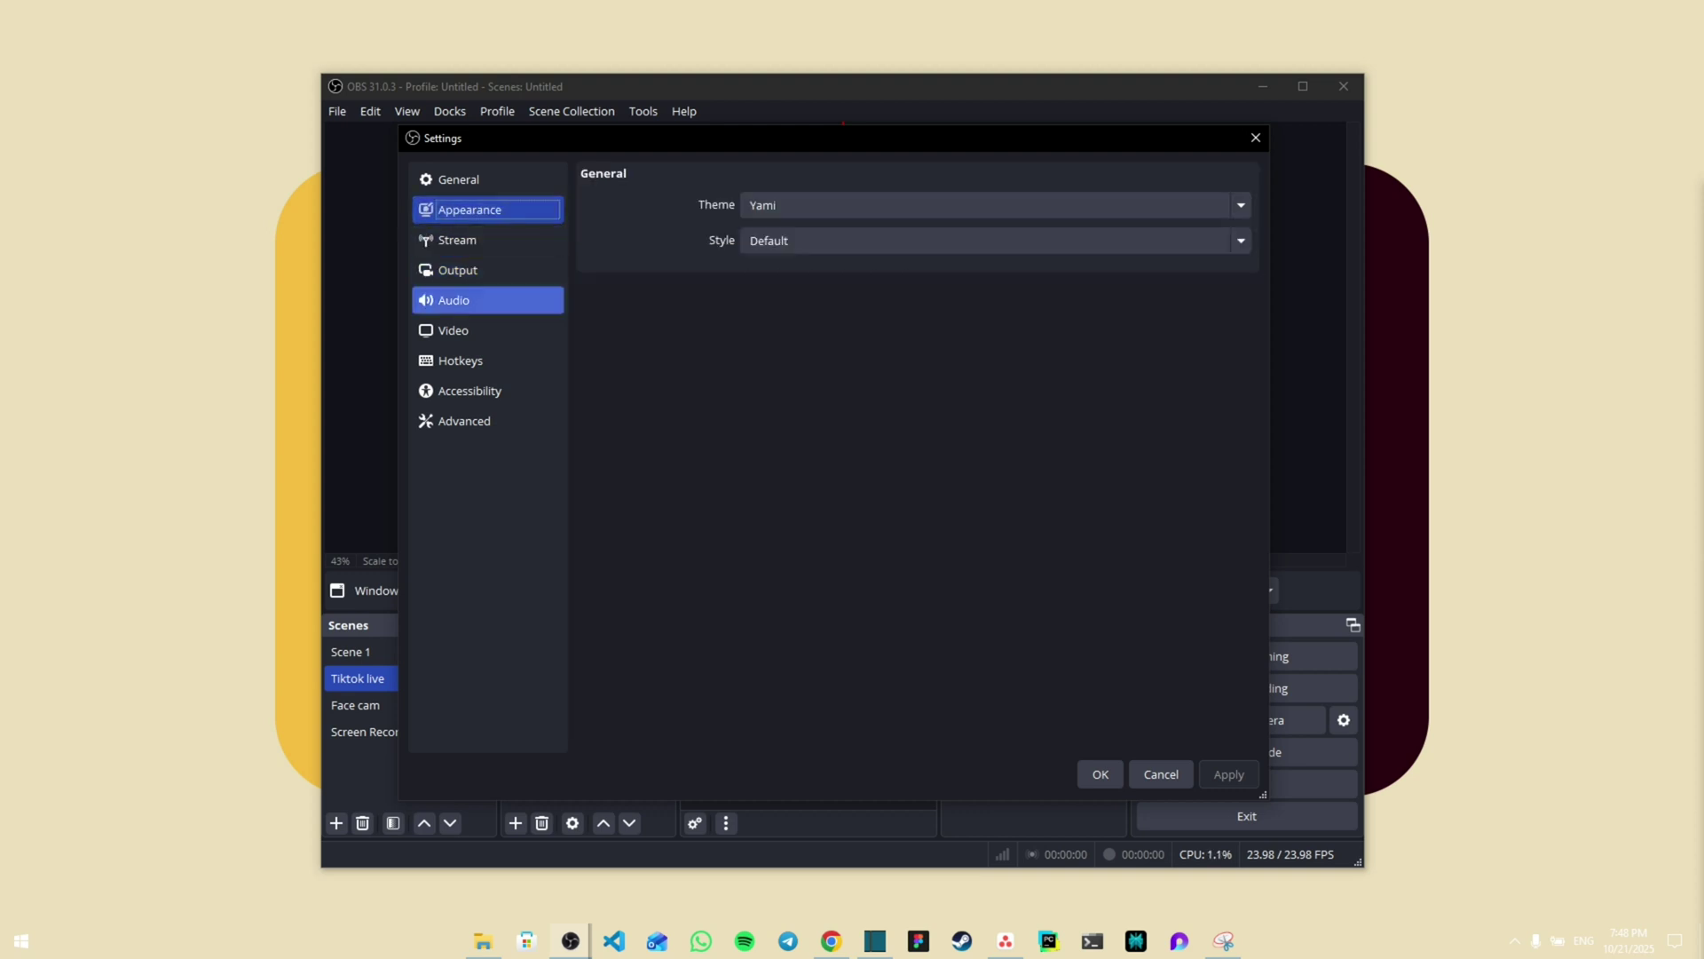
left_click(1100, 773)
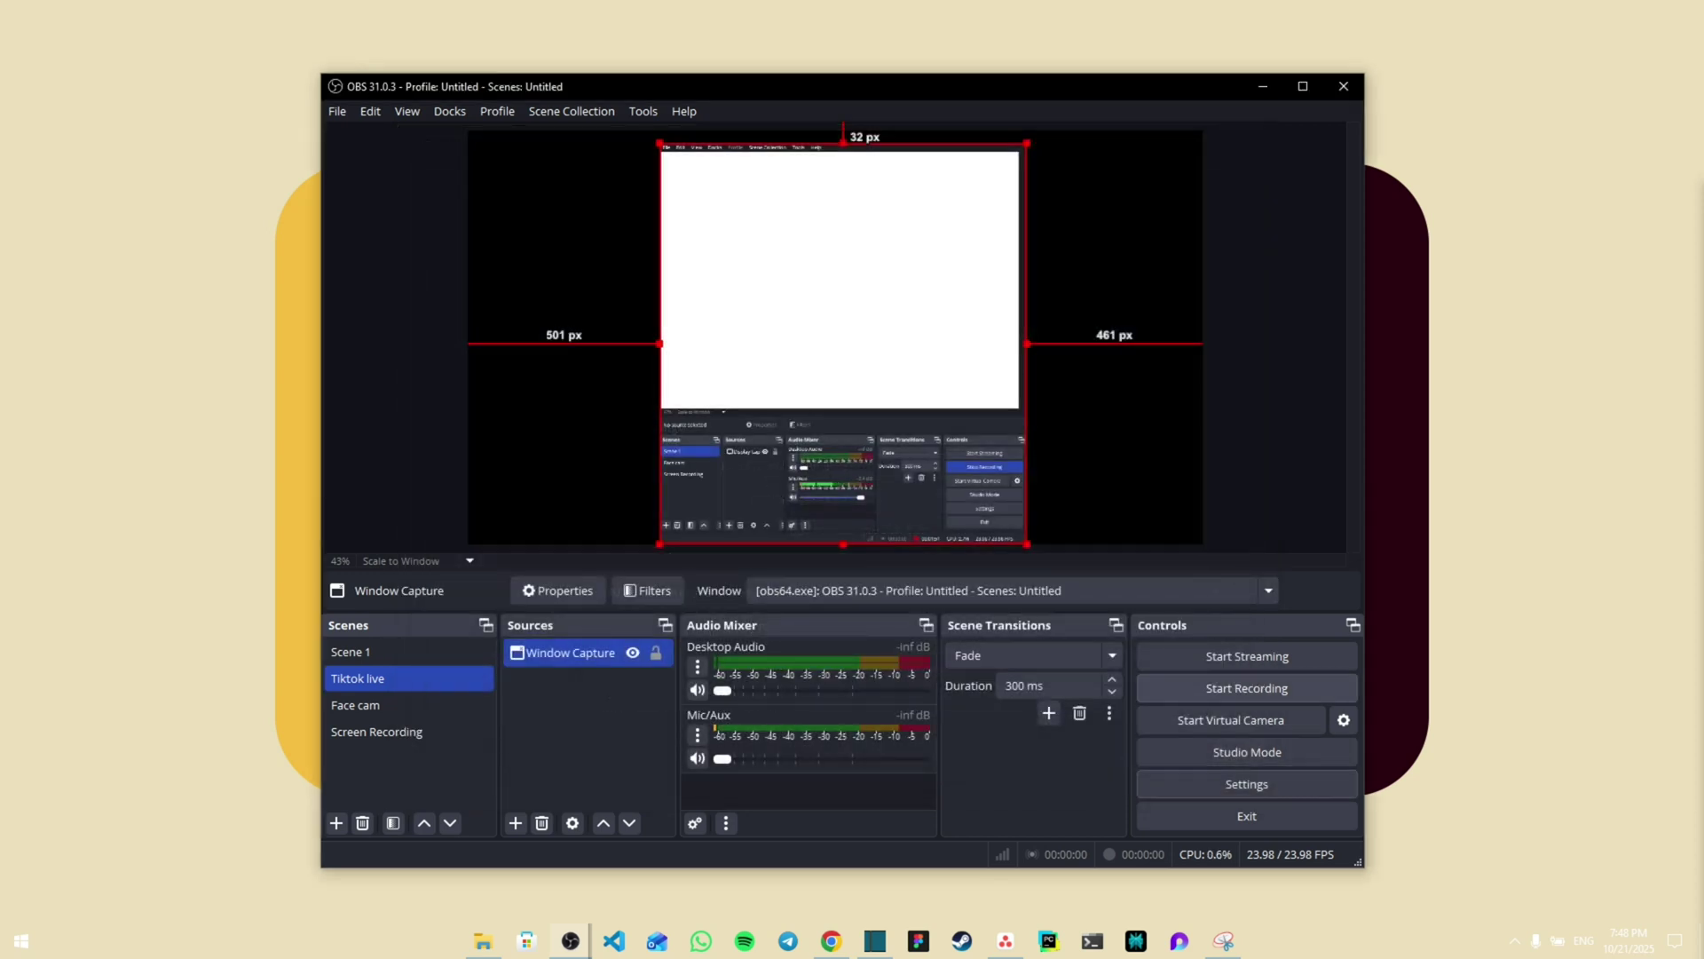